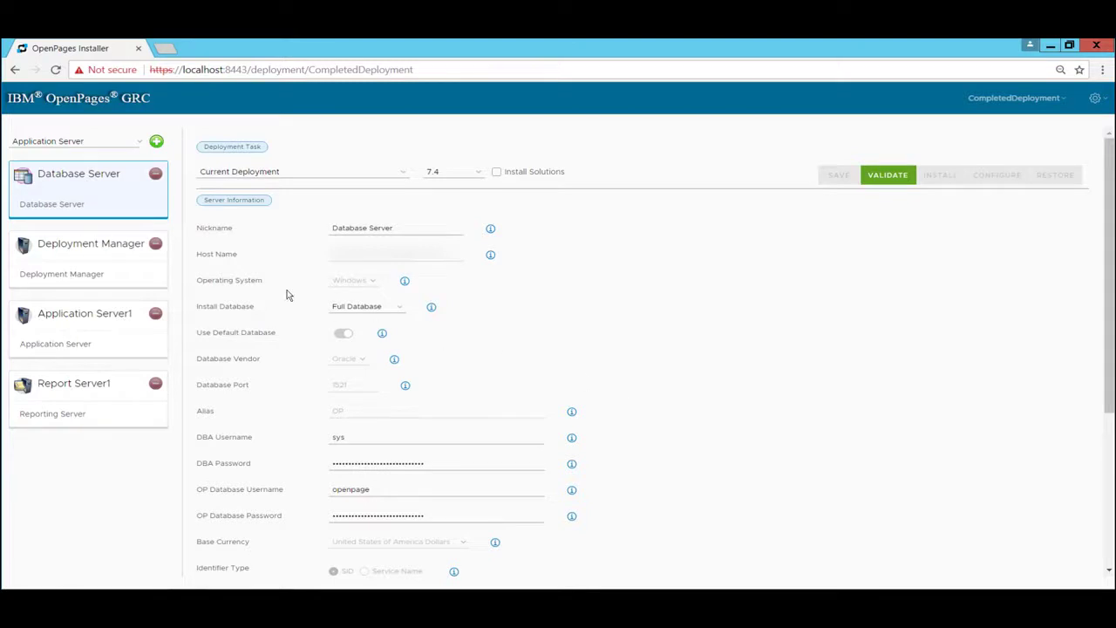
Review the server information of the Deployment Manager, Application Server1 and Report Server1 cards
{"action": "left_click", "coordinate": [107, 256]}
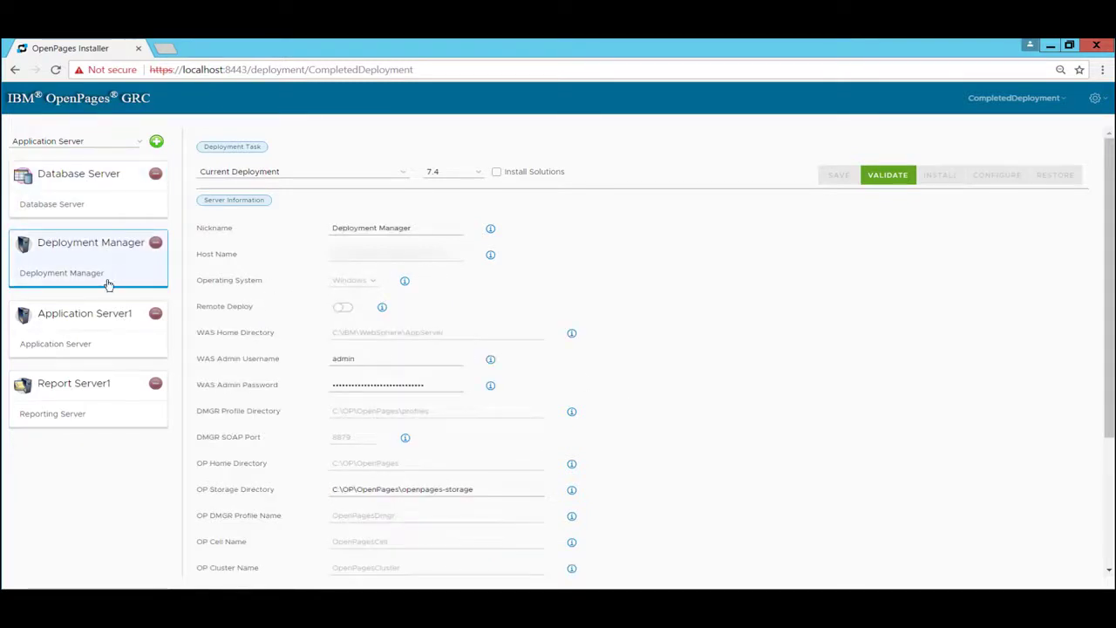
{"action": "left_click", "coordinate": [89, 325]}
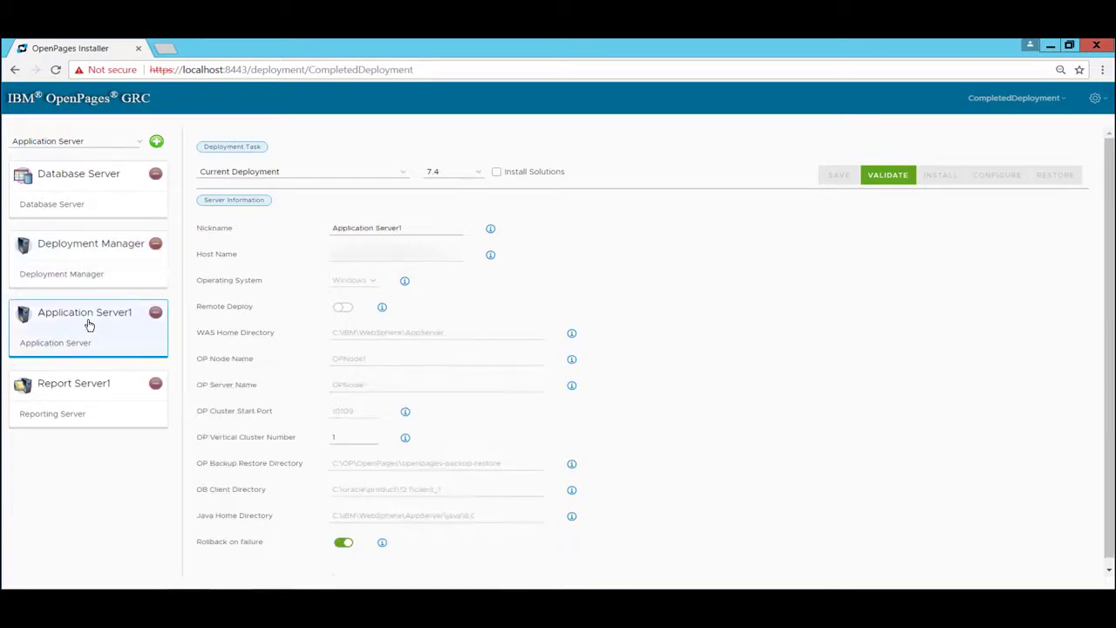
{"action": "left_click", "coordinate": [92, 392]}
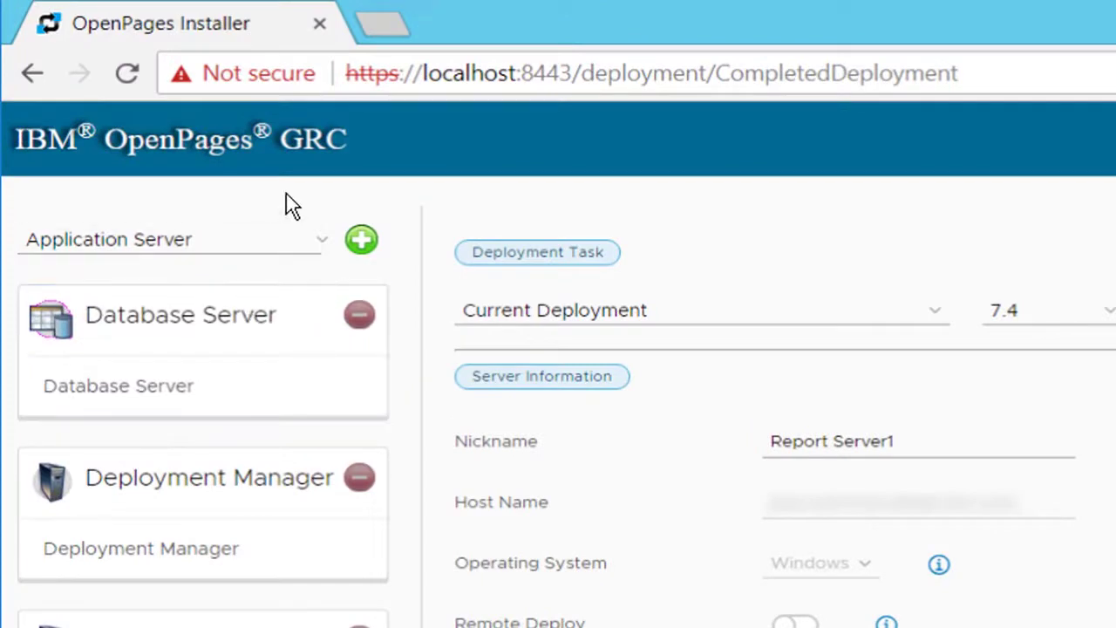
Add a new Global Search Server card to the deployment and accept the warning
{"action": "left_click", "coordinate": [291, 240]}
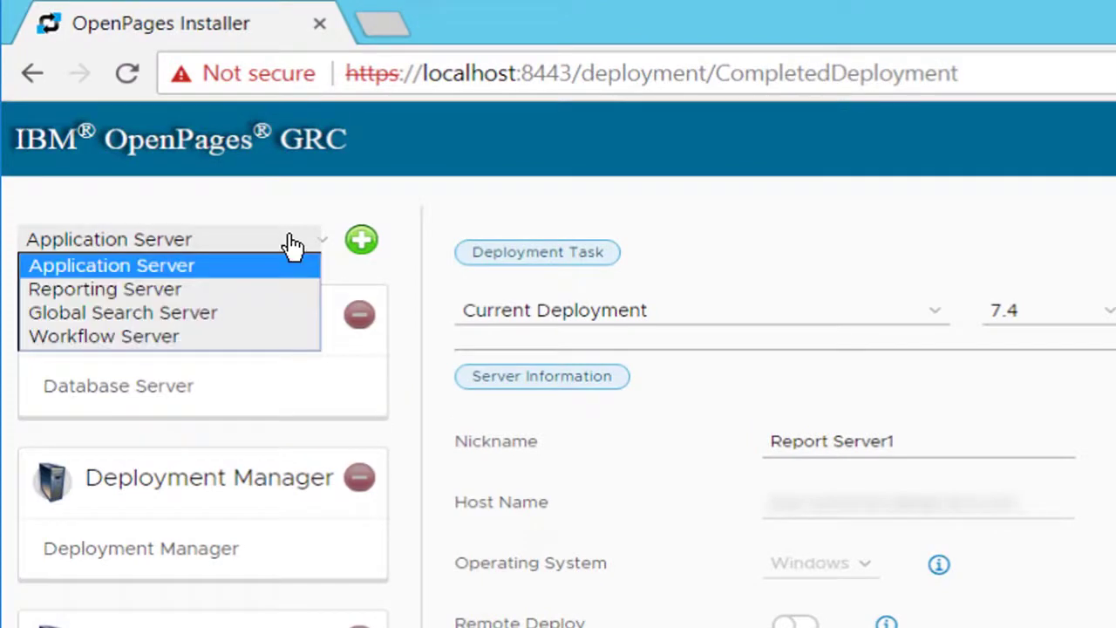
{"action": "left_click", "coordinate": [268, 314]}
{"action": "left_click", "coordinate": [359, 244]}
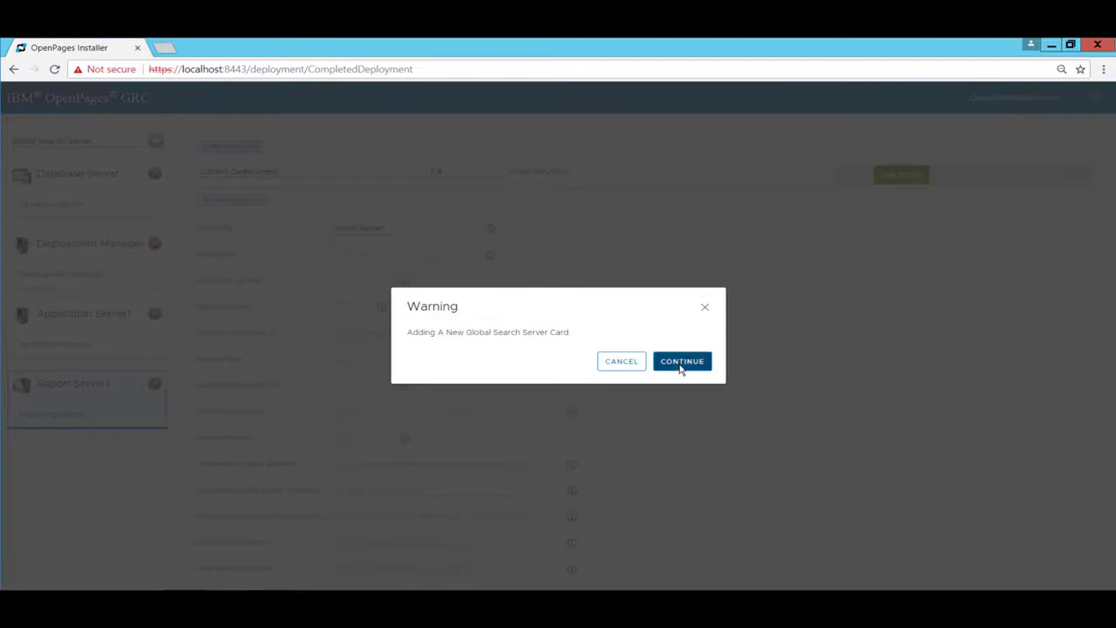
{"action": "left_click", "coordinate": [680, 361]}
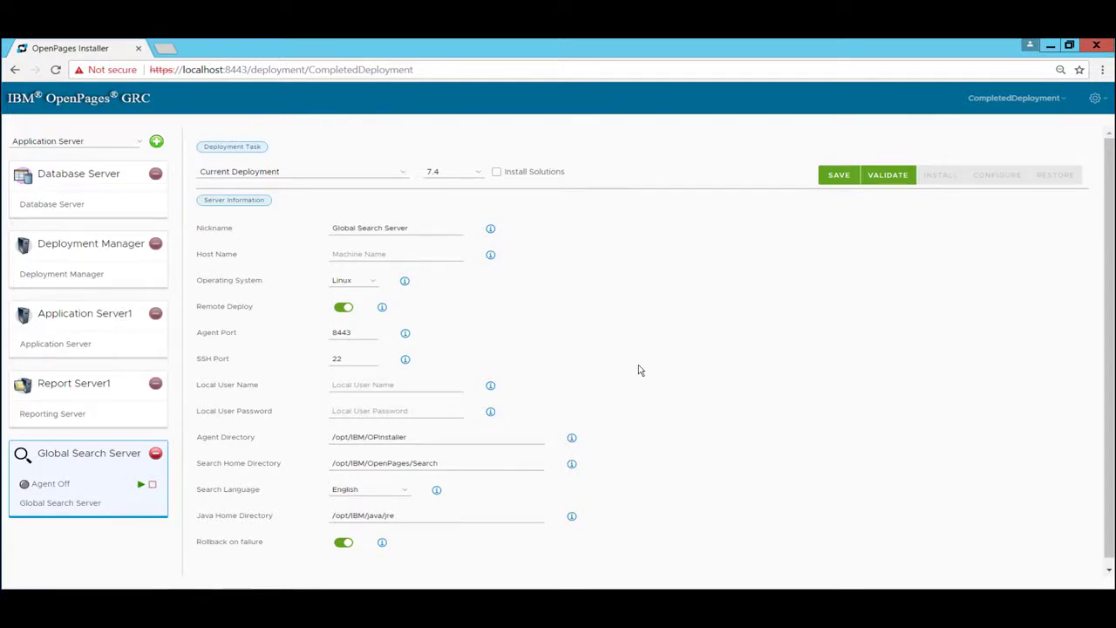
Add a second Reporting Server card to the deployment, continuing past the warning
{"action": "left_click", "coordinate": [126, 142]}
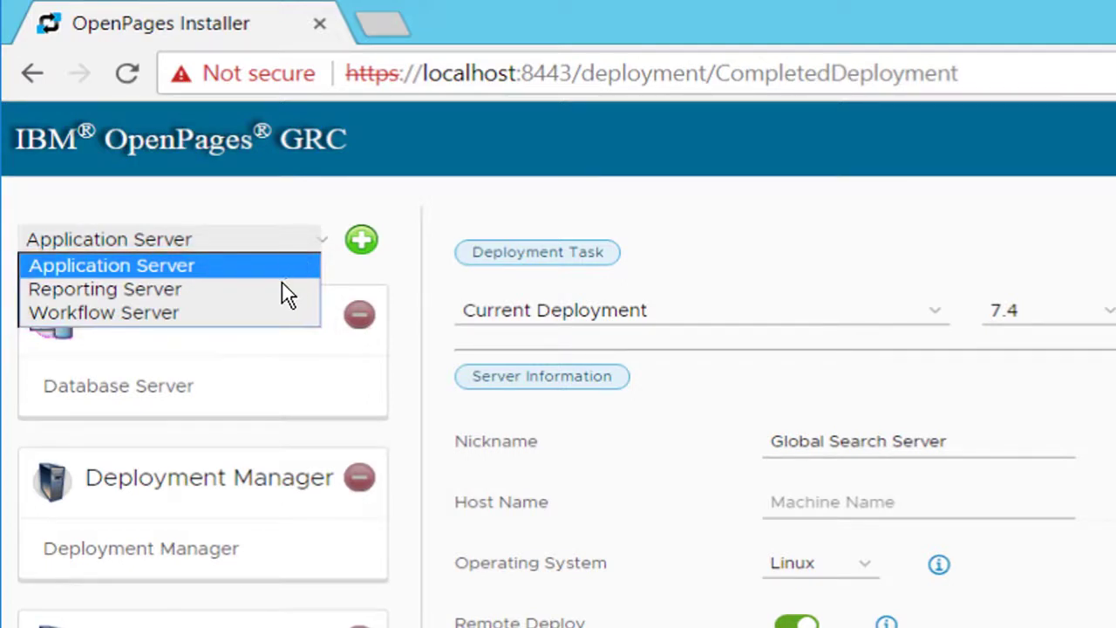
{"action": "left_click", "coordinate": [279, 290]}
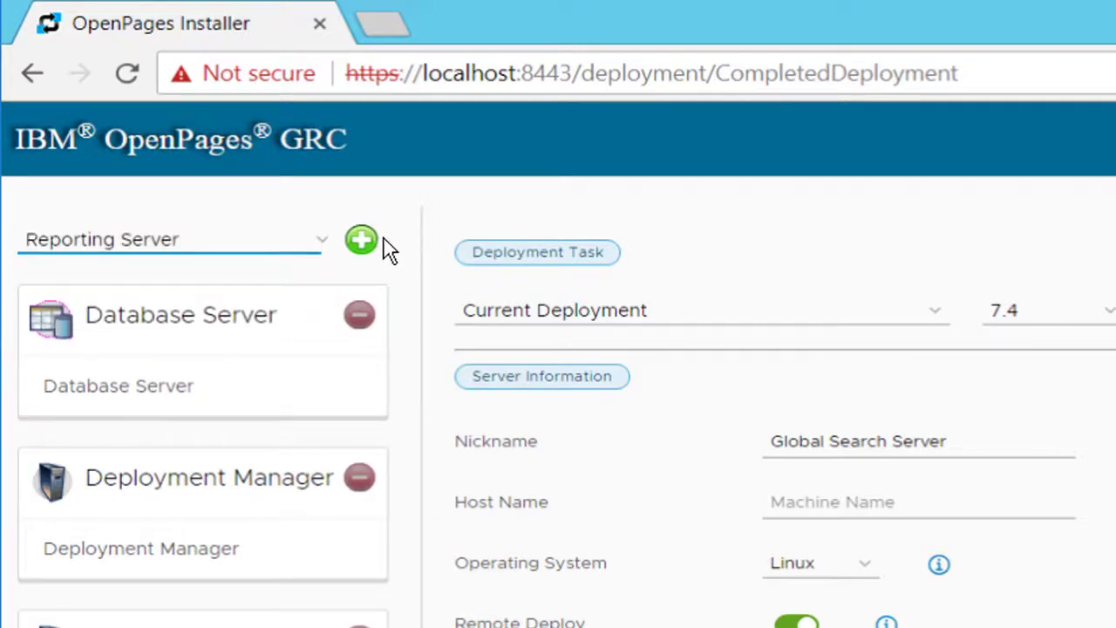
{"action": "left_click", "coordinate": [361, 240]}
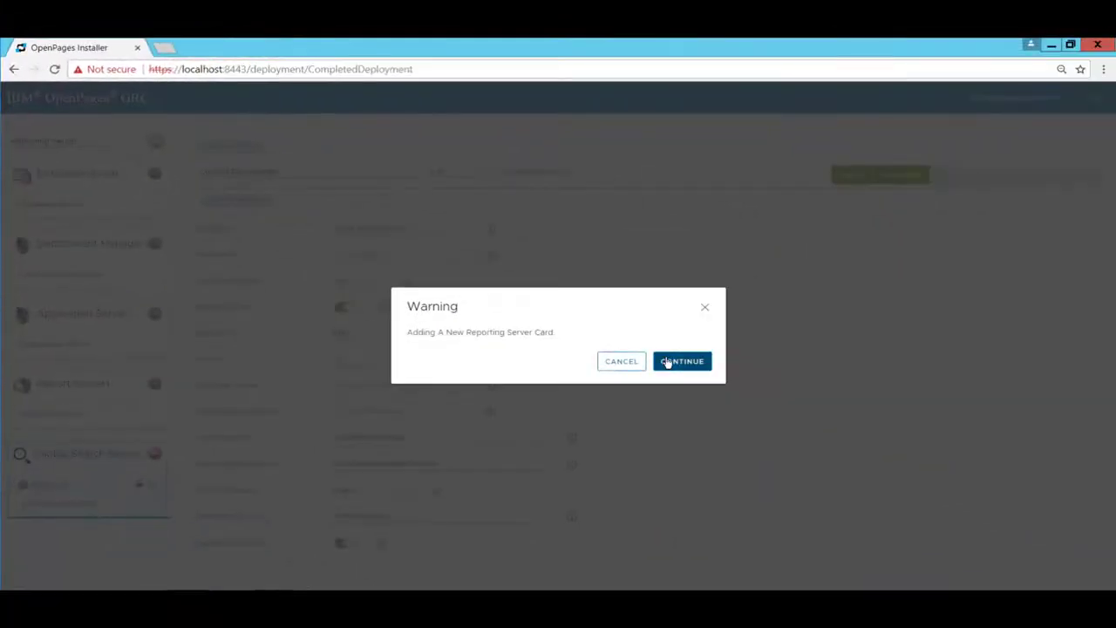
{"action": "left_click", "coordinate": [667, 361]}
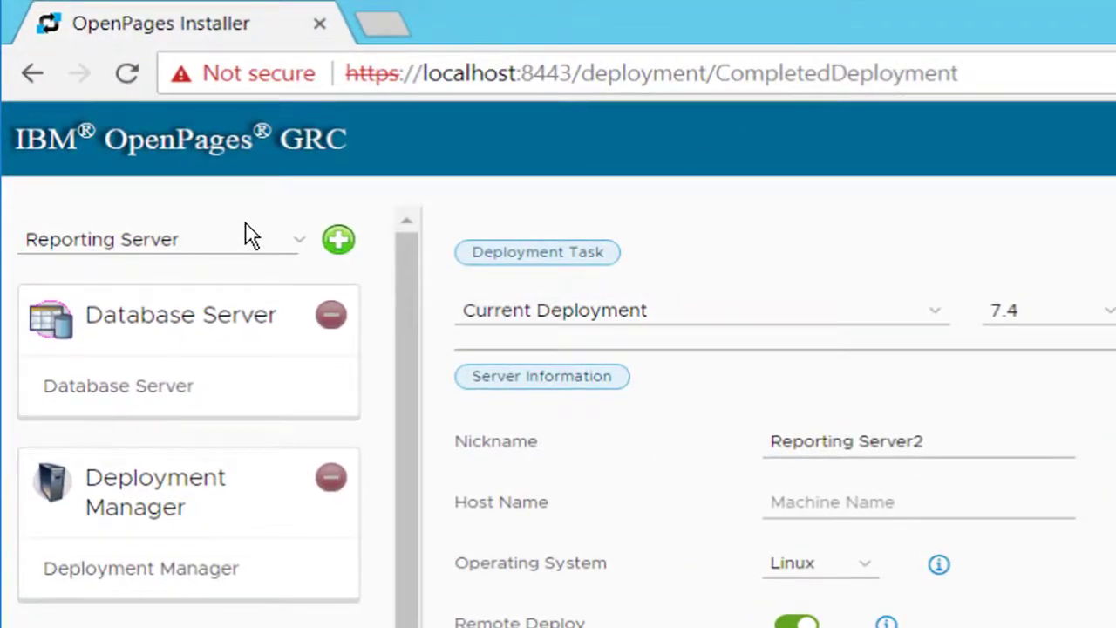
Add a second Application Server card to the deployment, continuing past the warning
{"action": "left_click", "coordinate": [224, 249]}
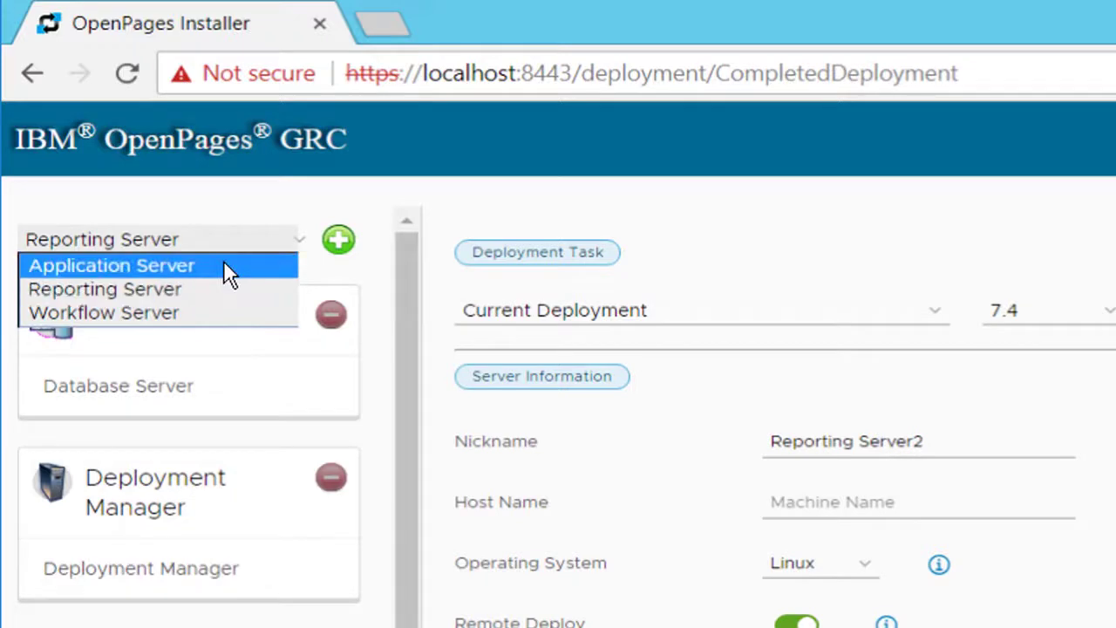
{"action": "left_click", "coordinate": [223, 263]}
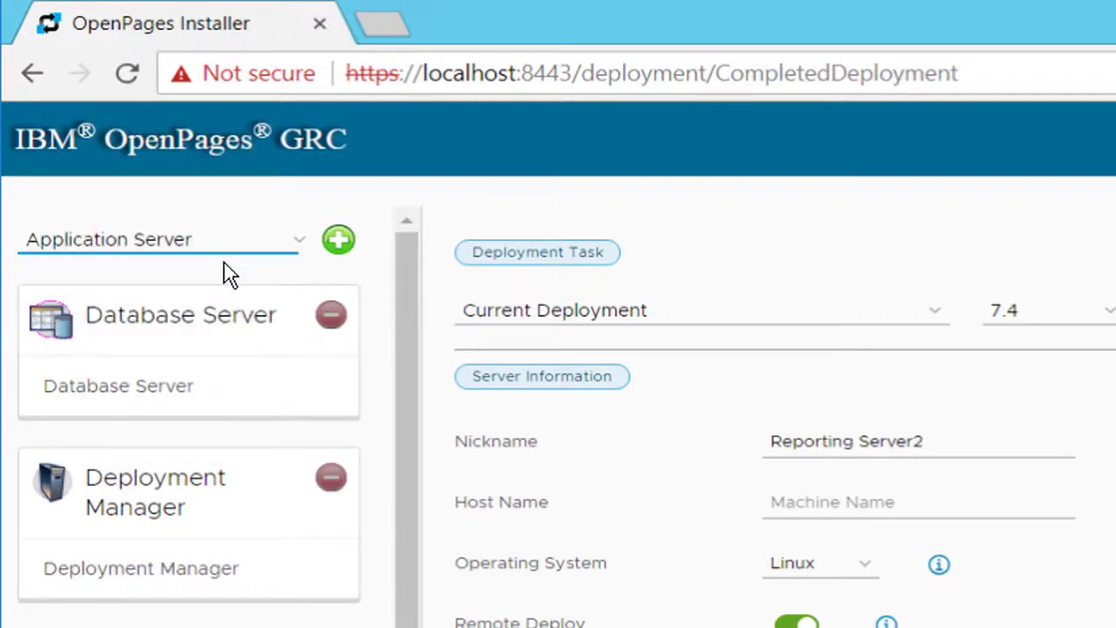
{"action": "left_click", "coordinate": [339, 242]}
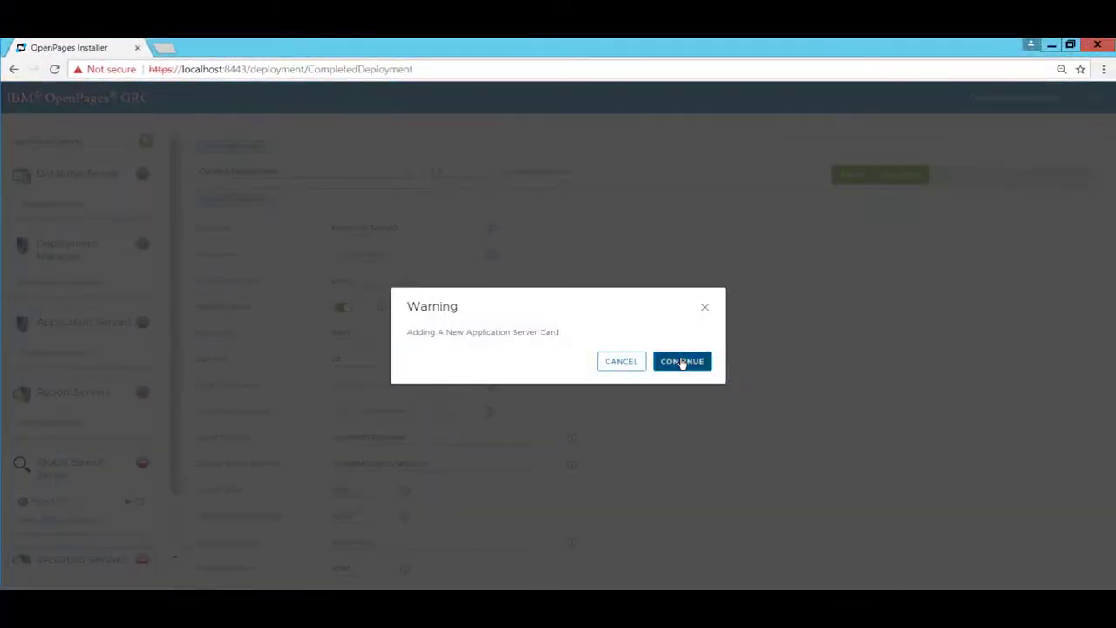
{"action": "left_click", "coordinate": [682, 361]}
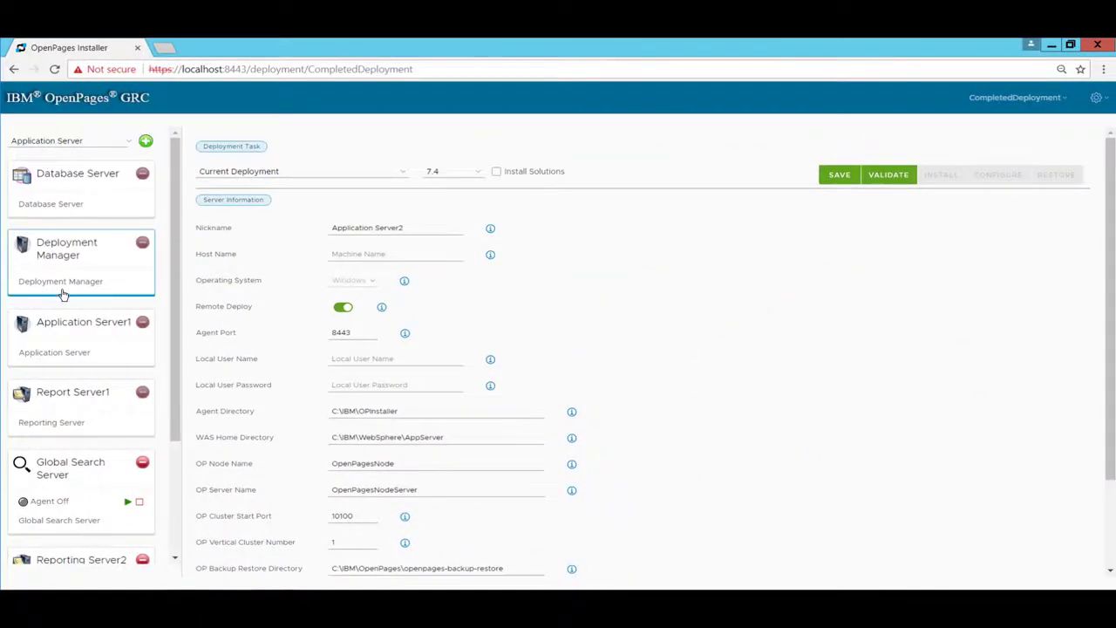
Remove the Application Server2 card from the deployment and confirm its removal
{"action": "scroll", "coordinate": [63, 294], "scroll_direction": "down", "scroll_amount": 2}
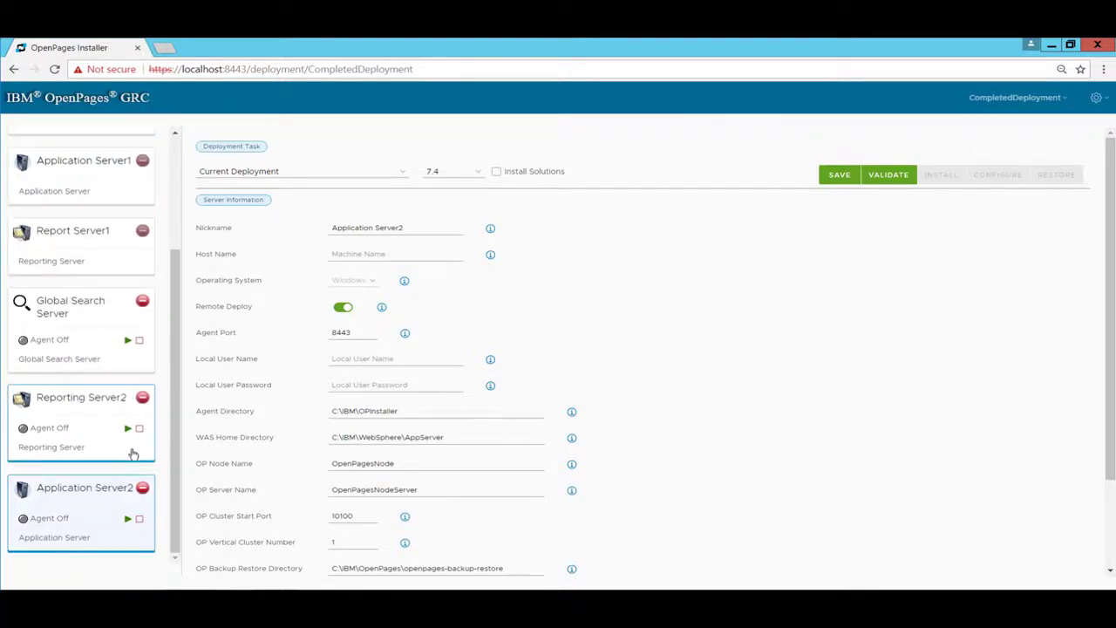
{"action": "left_click", "coordinate": [143, 493]}
{"action": "left_click", "coordinate": [691, 363]}
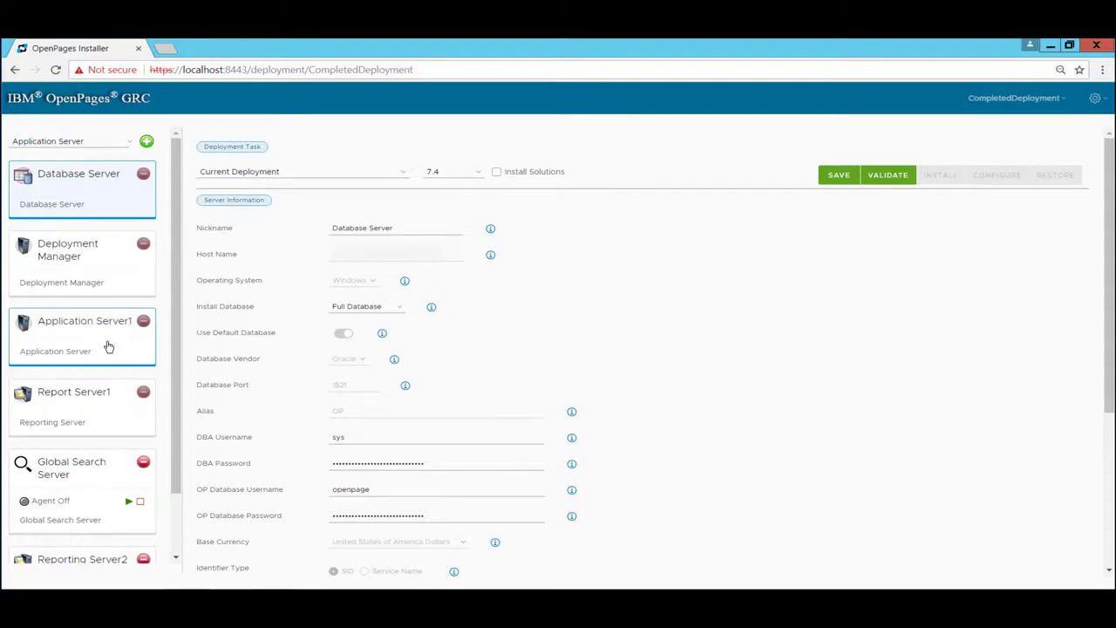
Set the OP Vertical Cluster Number of Application Server1 to 2
{"action": "left_click", "coordinate": [108, 347]}
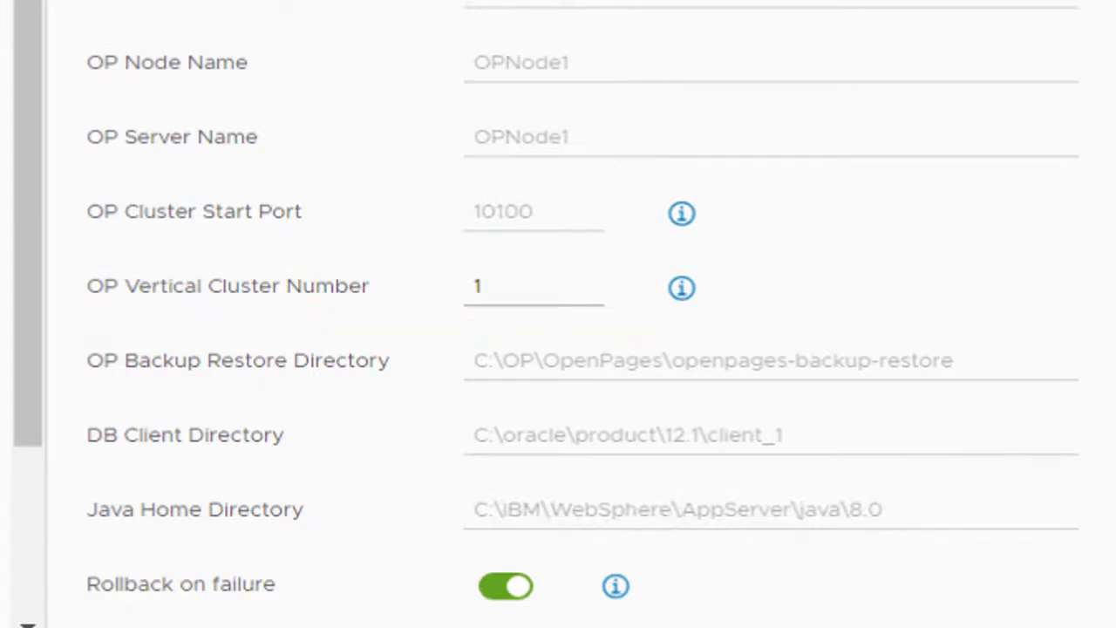
{"action": "left_click", "coordinate": [565, 295]}
{"action": "key", "text": "BackSpace"}
{"action": "type", "text": "2"}
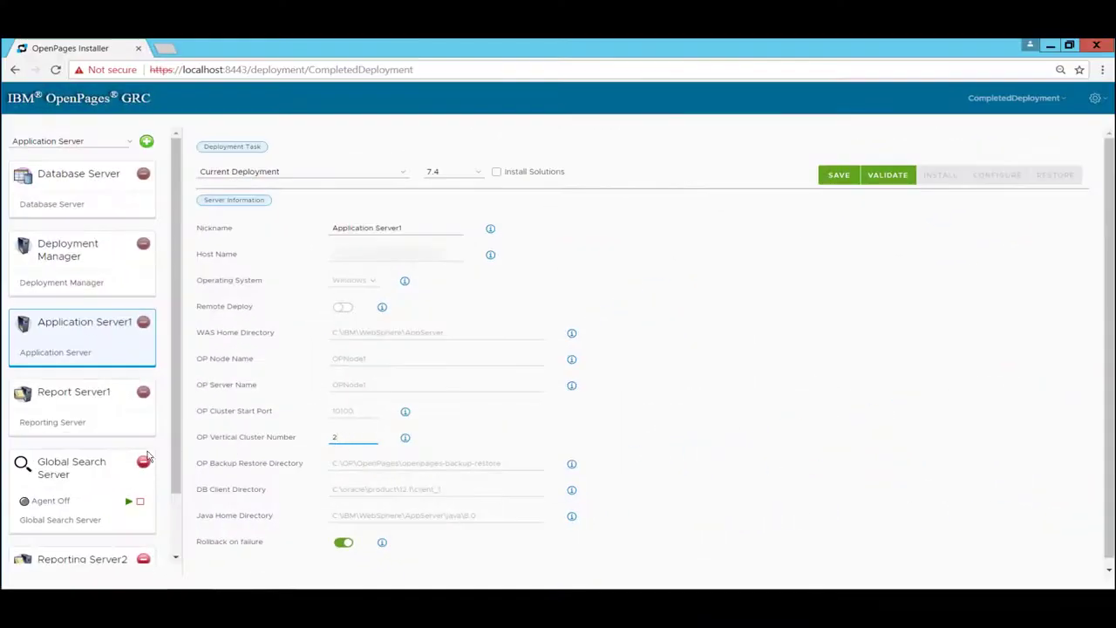
Open the Global Search Server's settings, and validate the deployment
{"action": "left_click", "coordinate": [76, 475]}
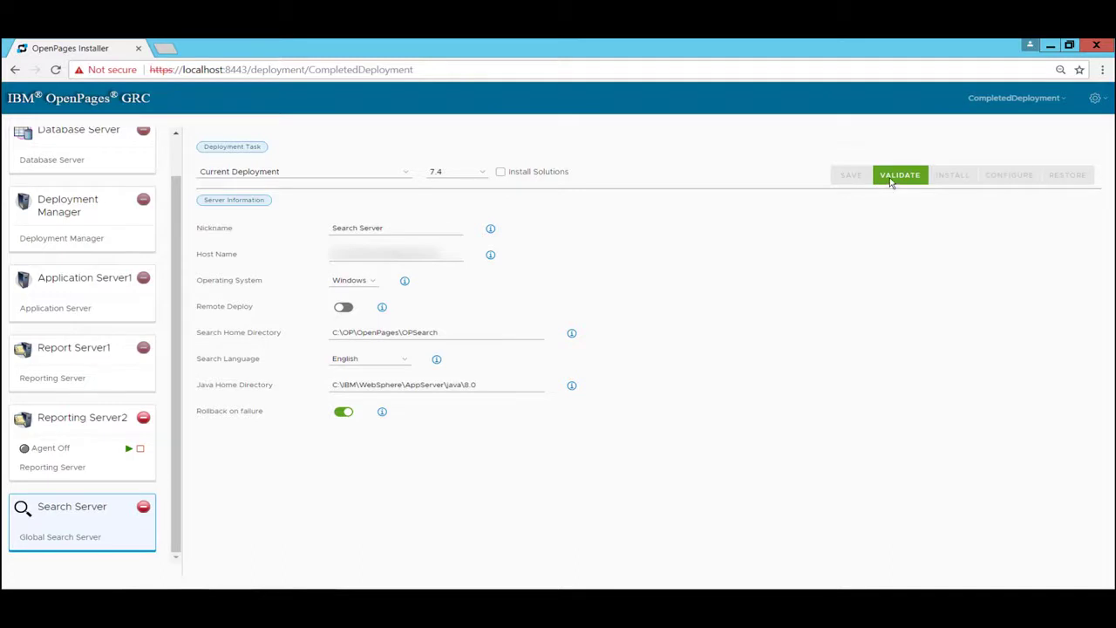
{"action": "left_click", "coordinate": [893, 180]}
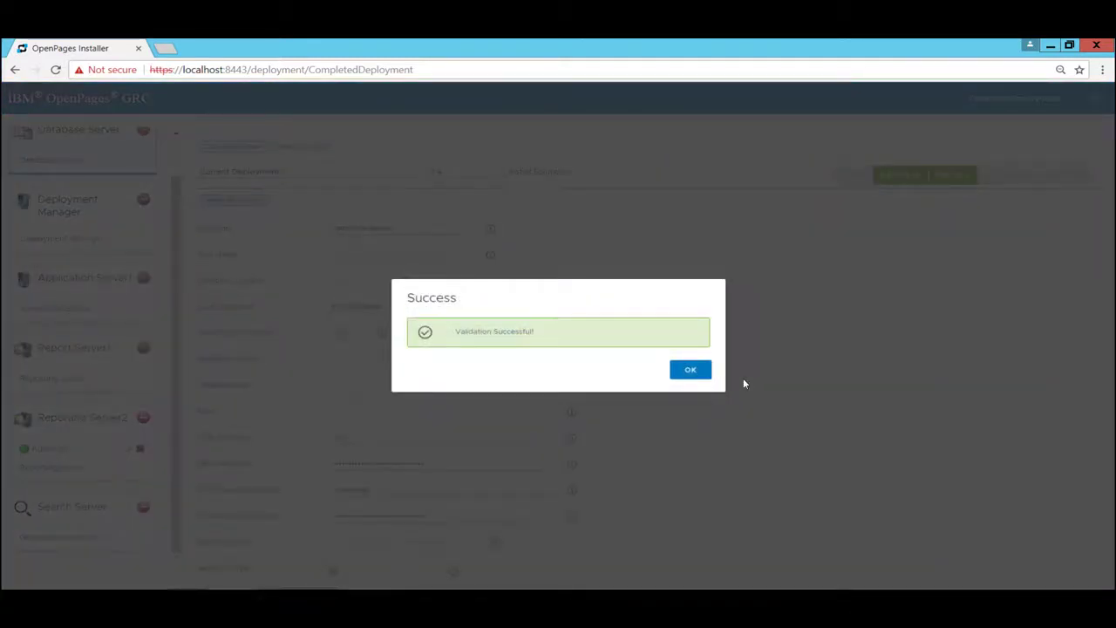
{"action": "left_click", "coordinate": [691, 371]}
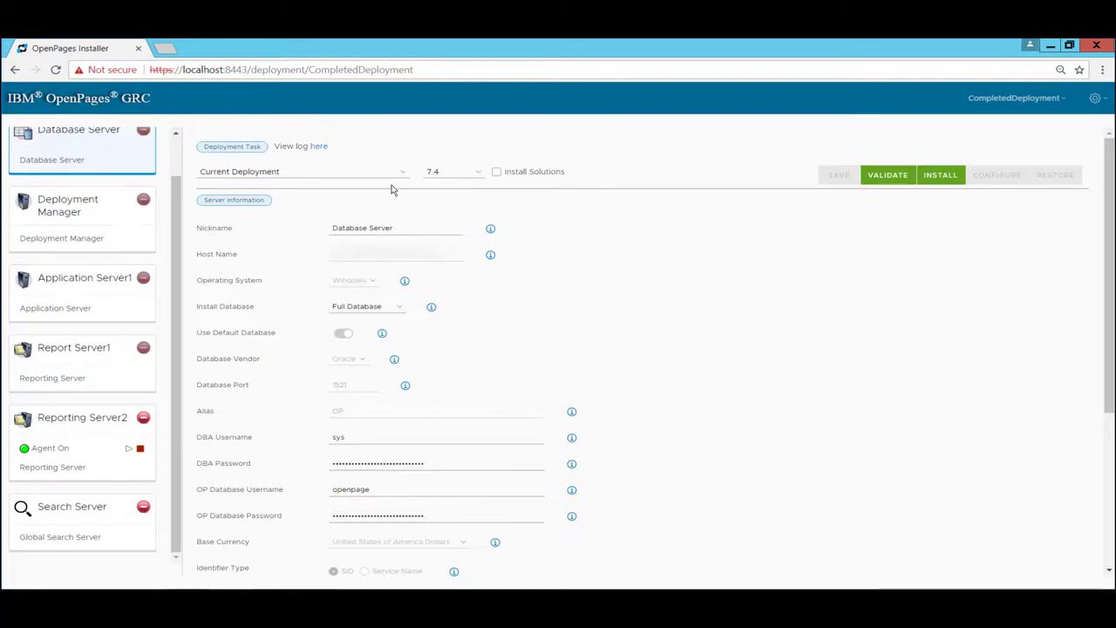
Open the validation log Validation.pdf, review its deployment status entries, and close it
{"action": "left_click", "coordinate": [321, 149]}
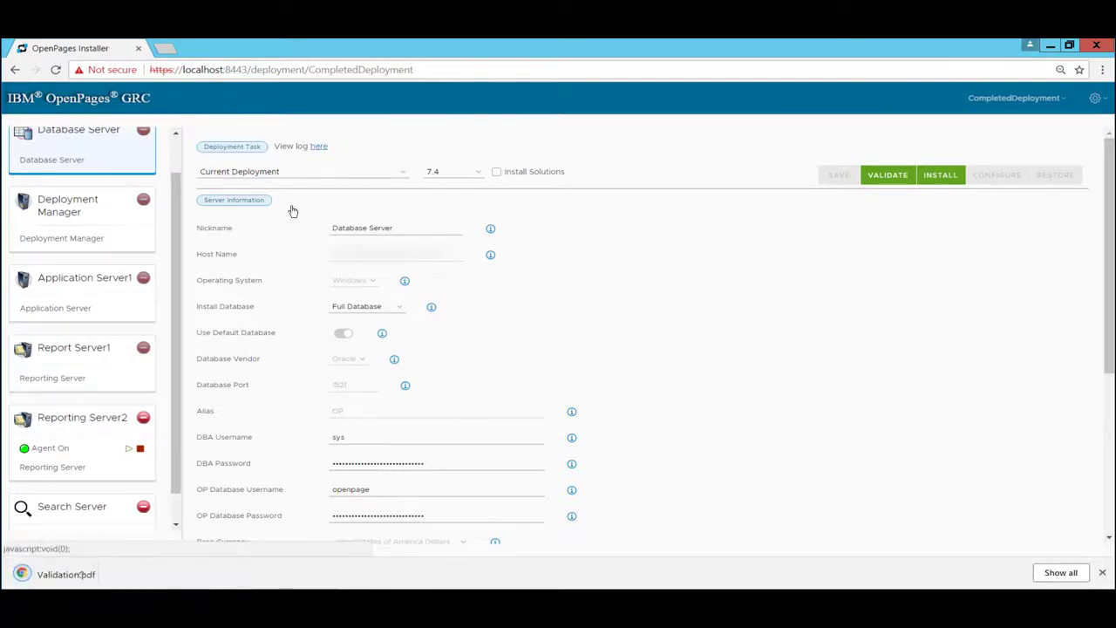
{"action": "left_click", "coordinate": [136, 574]}
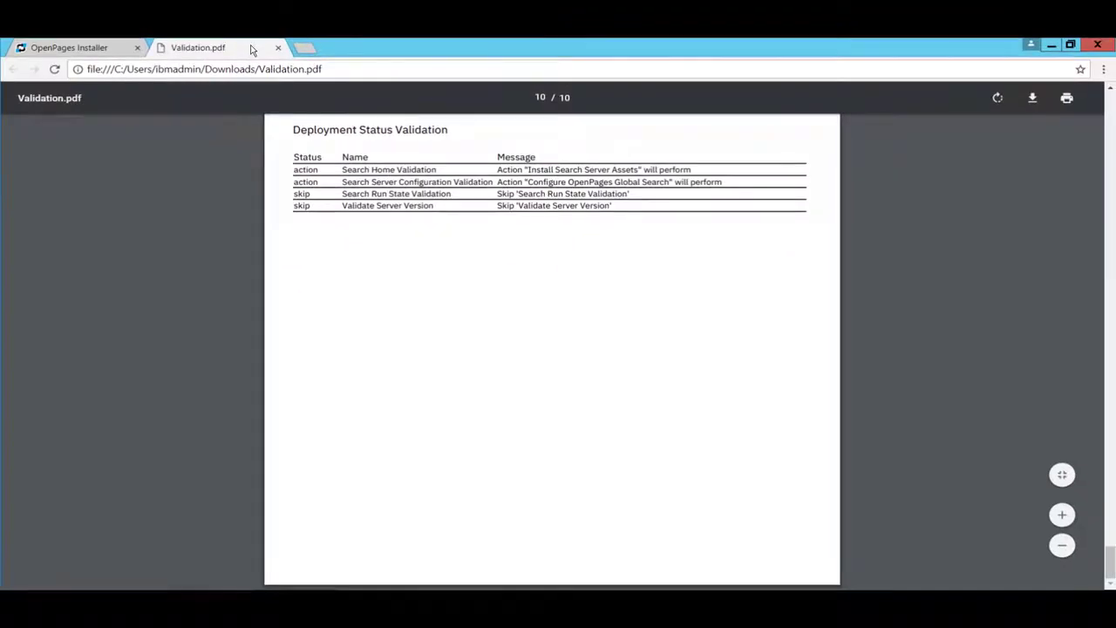
{"action": "middle_click", "coordinate": [252, 49]}
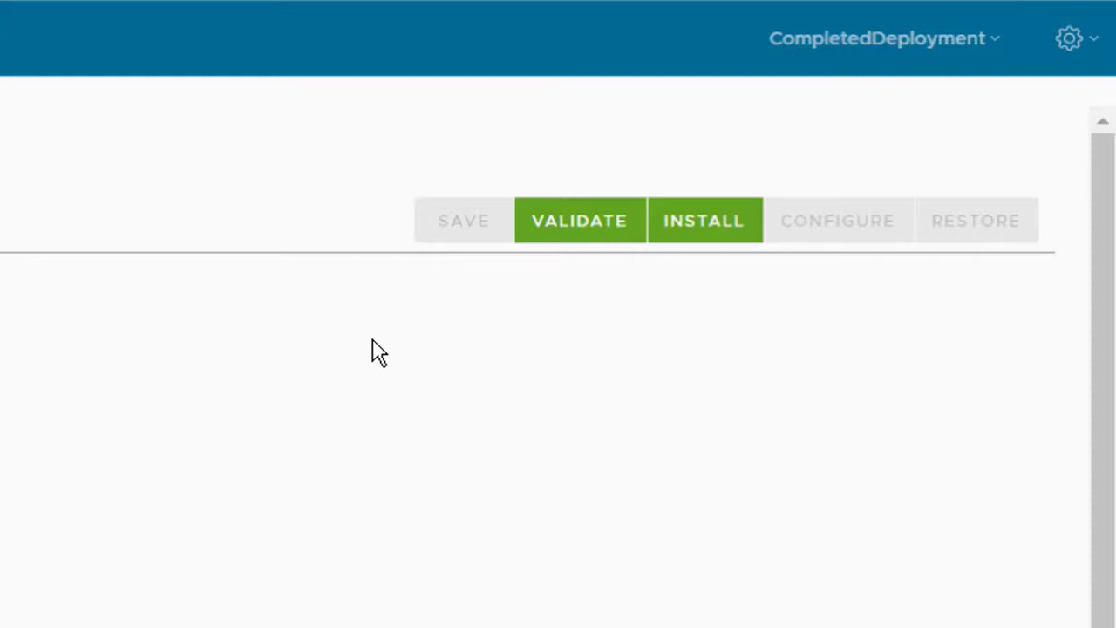
Install the validated deployment and check the settings of Reporting Server2 and Search Server
{"action": "left_click", "coordinate": [715, 241]}
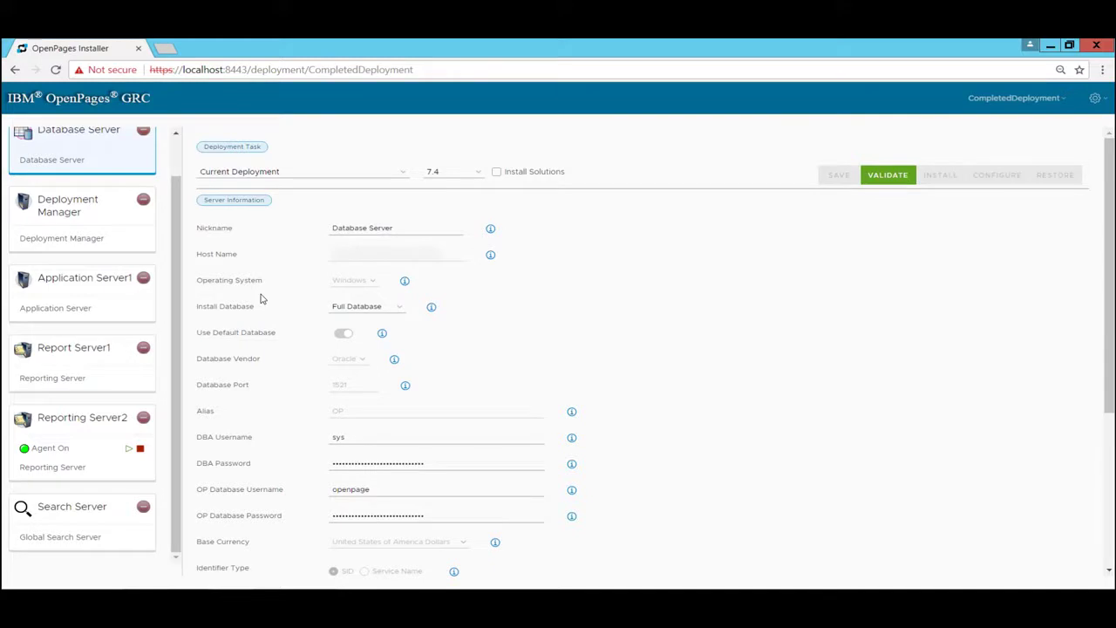
{"action": "left_click", "coordinate": [80, 418]}
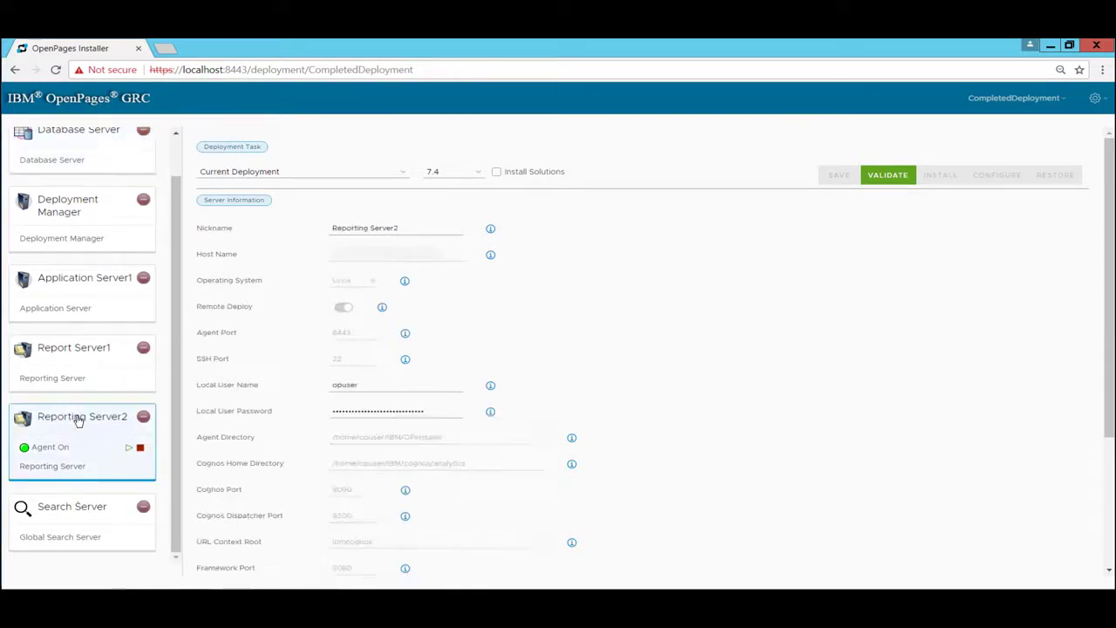
{"action": "left_click", "coordinate": [69, 504]}
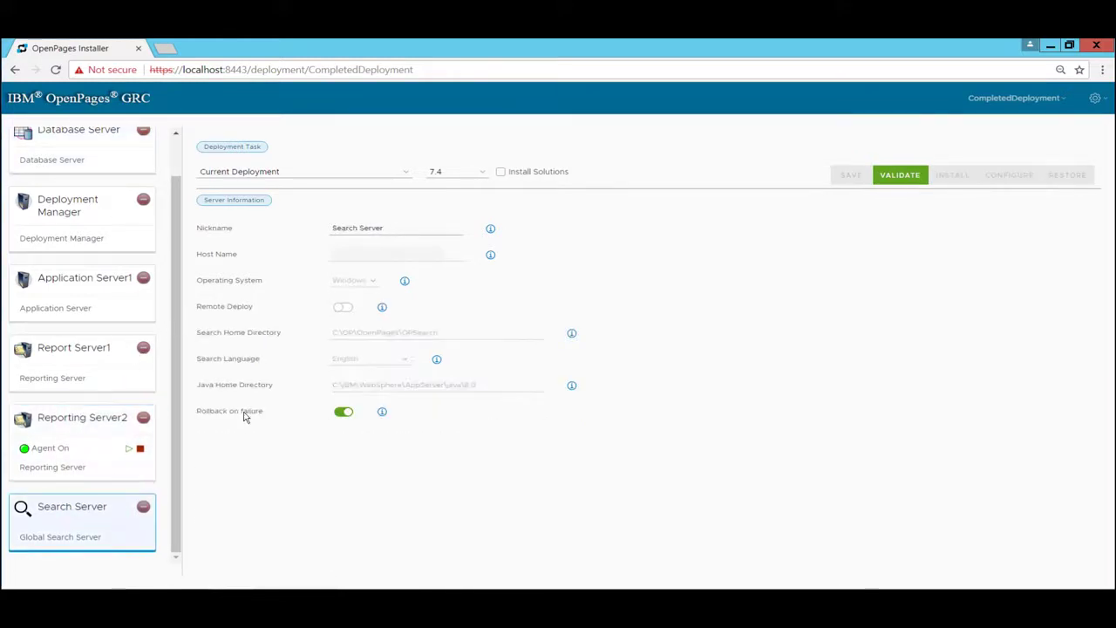